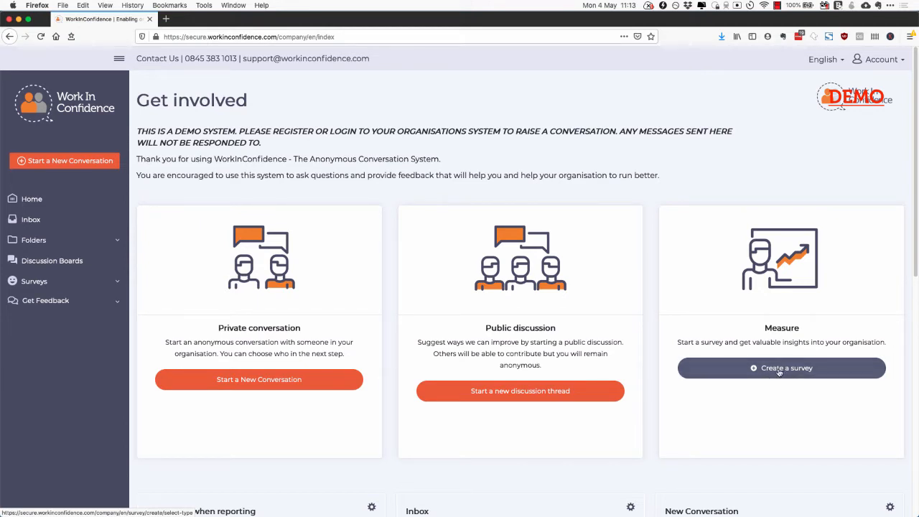
Step: Create a Mini Survey named "Employee Survey 2020" with sharing with other administrators turned off
{"action": "left_click", "coordinate": [779, 370]}
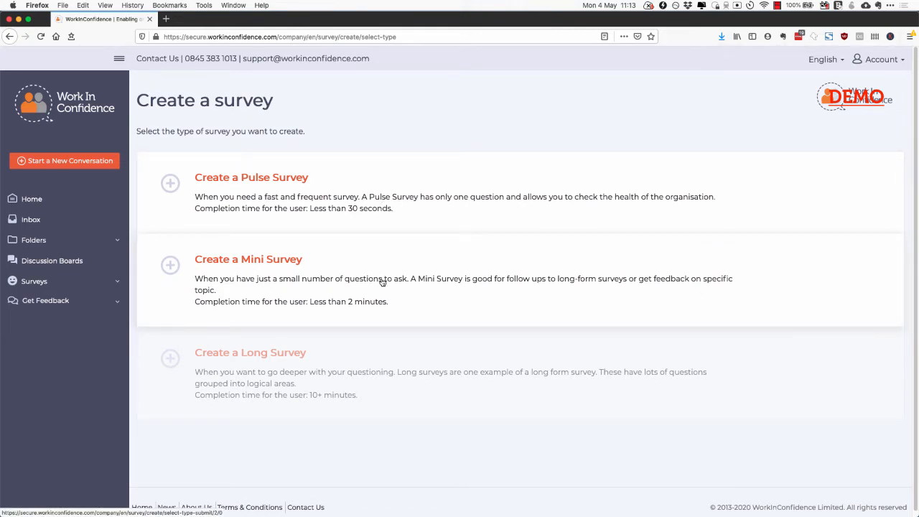
{"action": "left_click", "coordinate": [449, 288]}
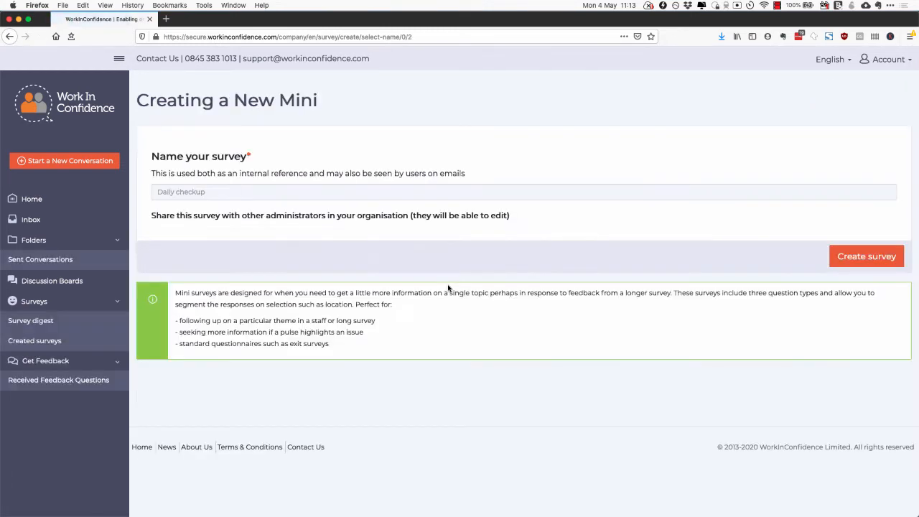
{"action": "left_click", "coordinate": [351, 192]}
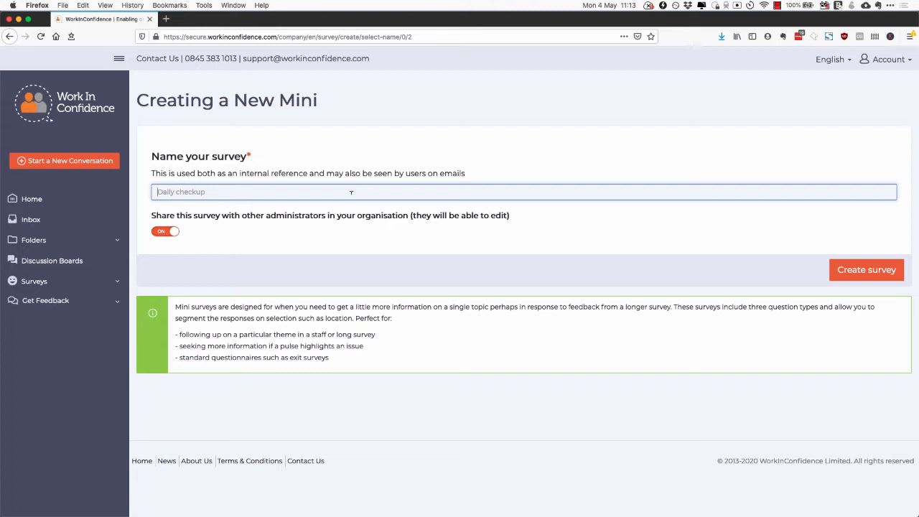
{"action": "type", "text": "Employee Survey 2020"}
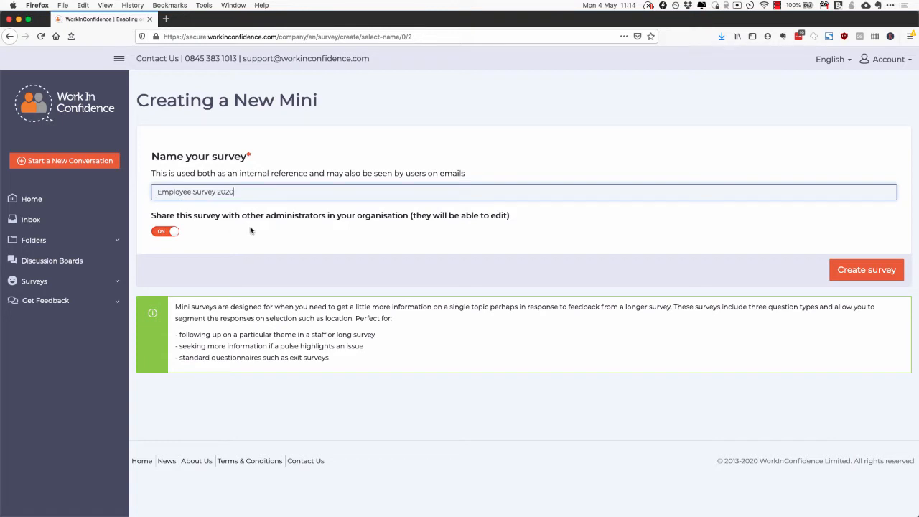
{"action": "left_click", "coordinate": [170, 231]}
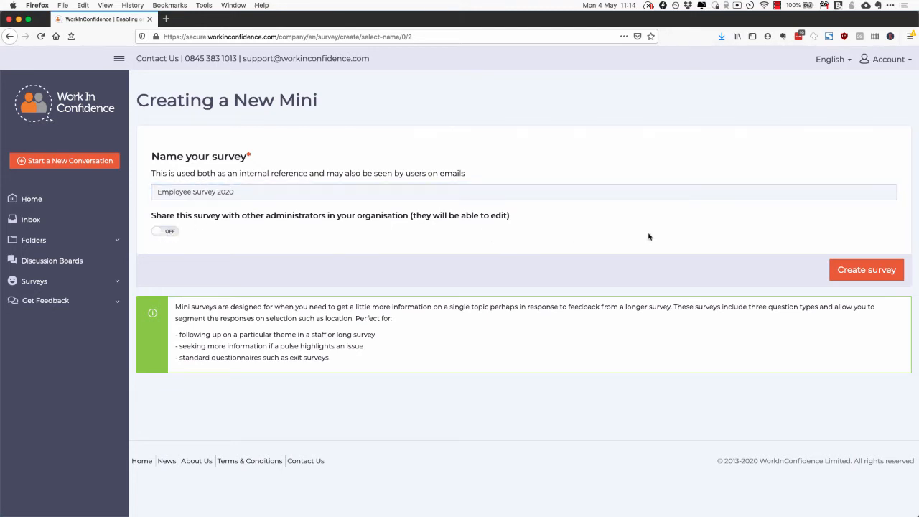
{"action": "left_click", "coordinate": [850, 272]}
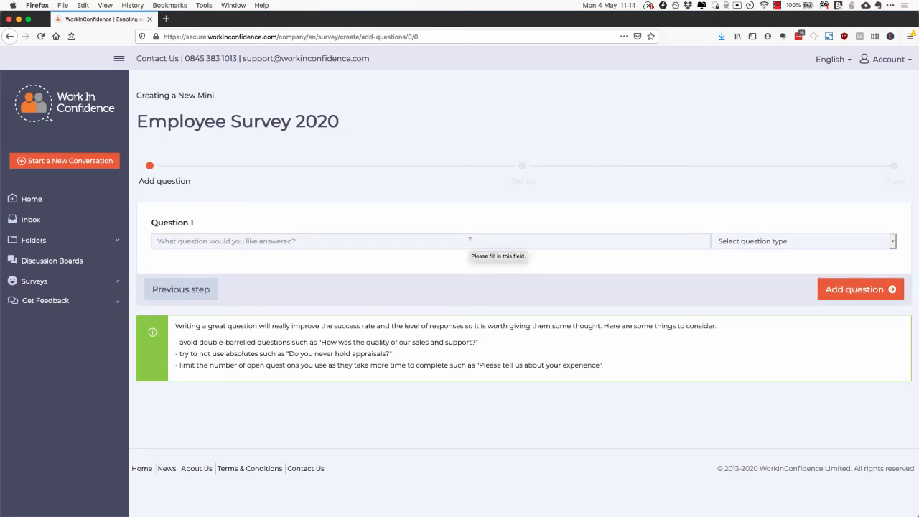
Step: Enter "Where do you work?" as question 1 and set its question type to Pick list
{"action": "left_click", "coordinate": [469, 240]}
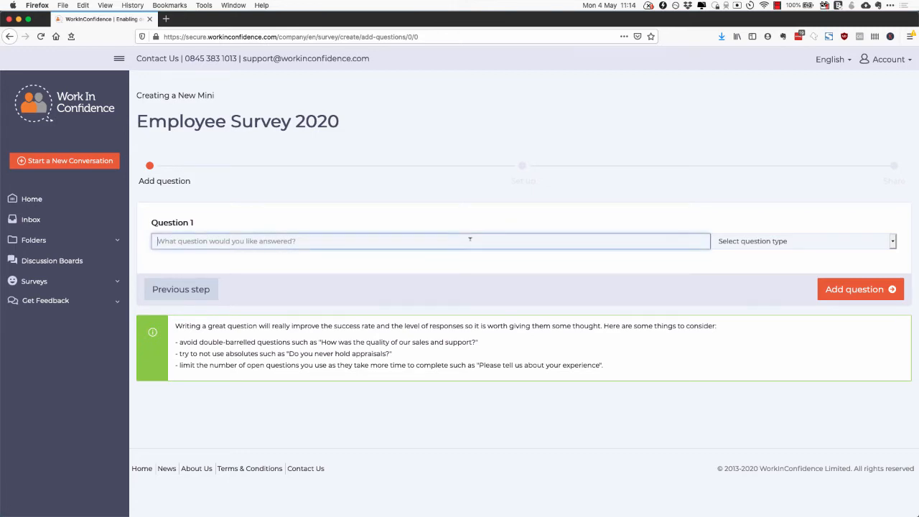
{"action": "type", "text": "Where do you"}
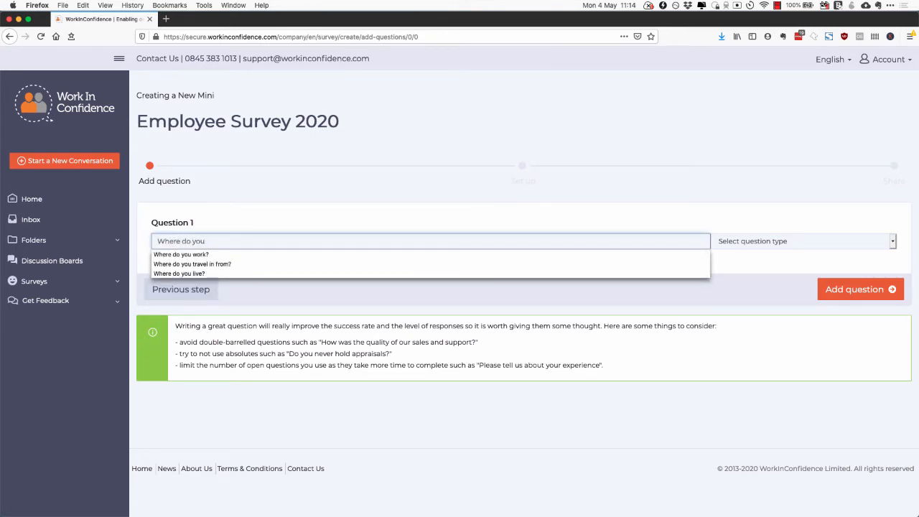
{"action": "left_click", "coordinate": [467, 254]}
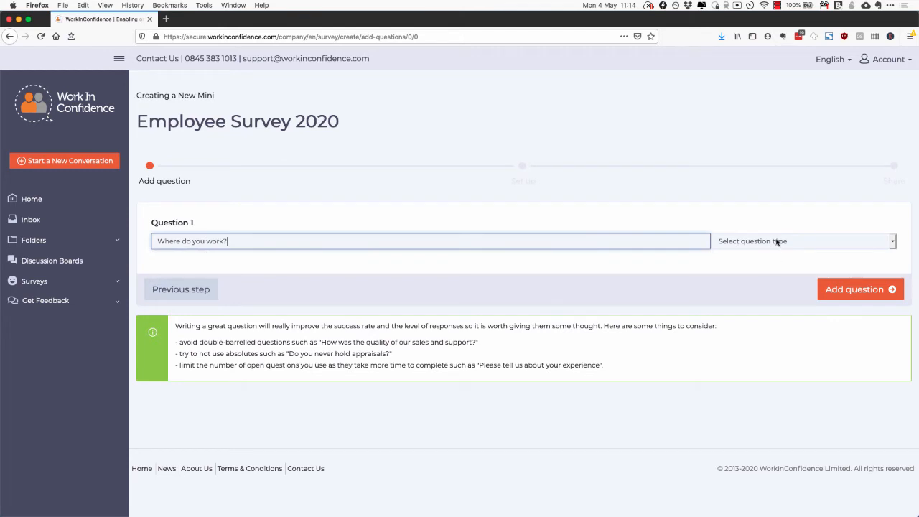
{"action": "left_click", "coordinate": [776, 242]}
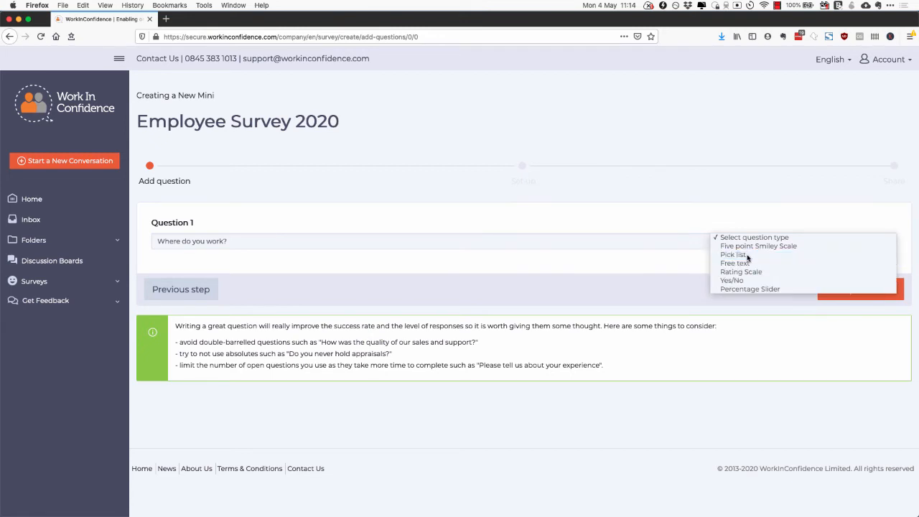
{"action": "left_click", "coordinate": [748, 256]}
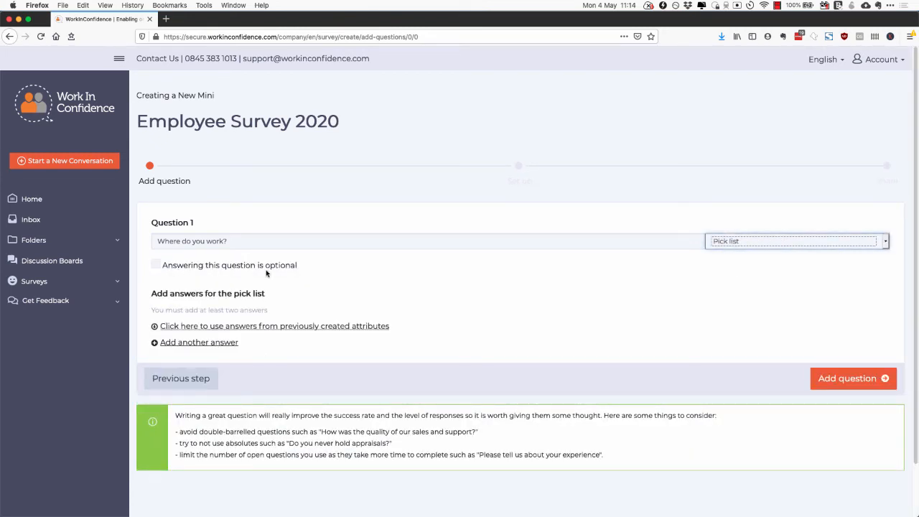
Step: Give the pick list the answers Reading, Oxford and Wantage, and add the question to the survey
{"action": "scroll", "coordinate": [308, 264], "scroll_direction": "down", "scroll_amount": 2}
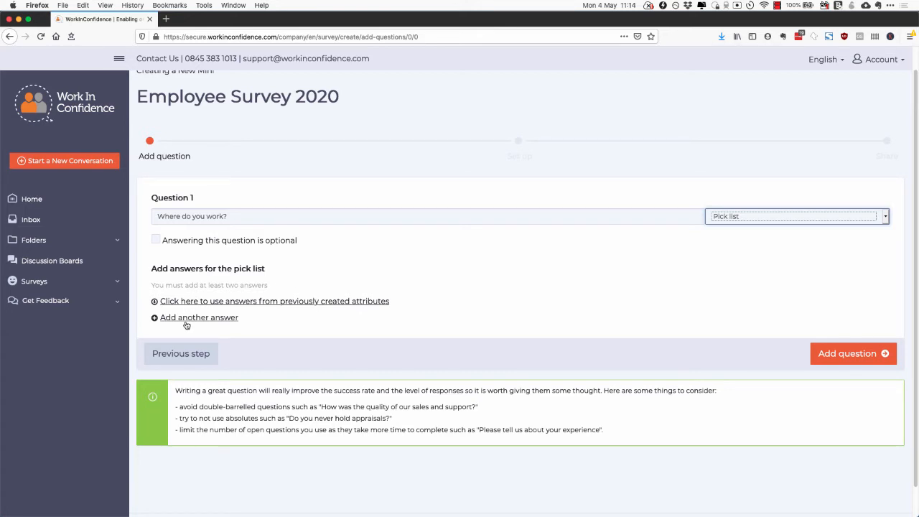
{"action": "left_click", "coordinate": [183, 320]}
{"action": "left_click", "coordinate": [184, 318]}
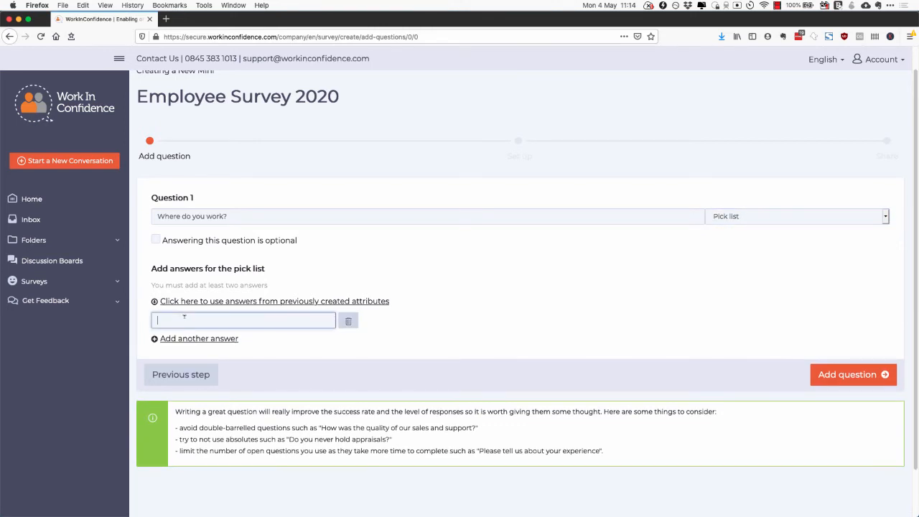
{"action": "type", "text": "Reading"}
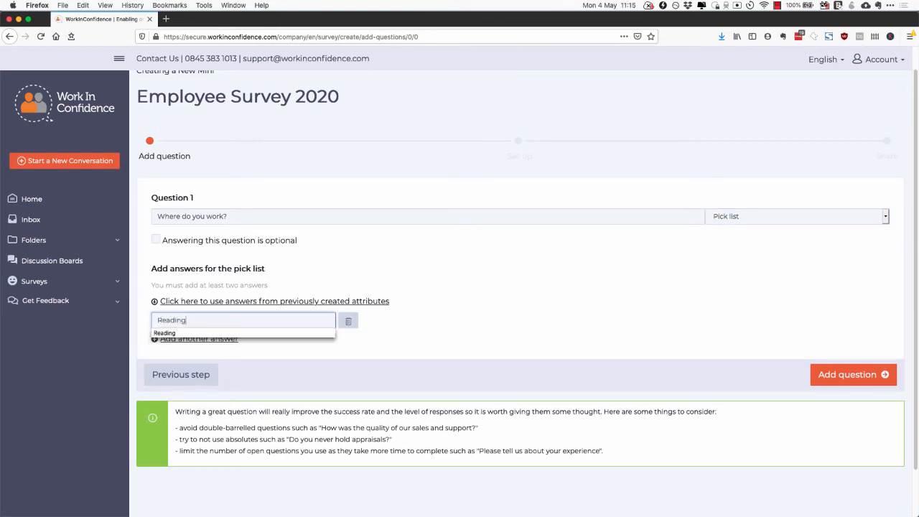
{"action": "left_click", "coordinate": [227, 341]}
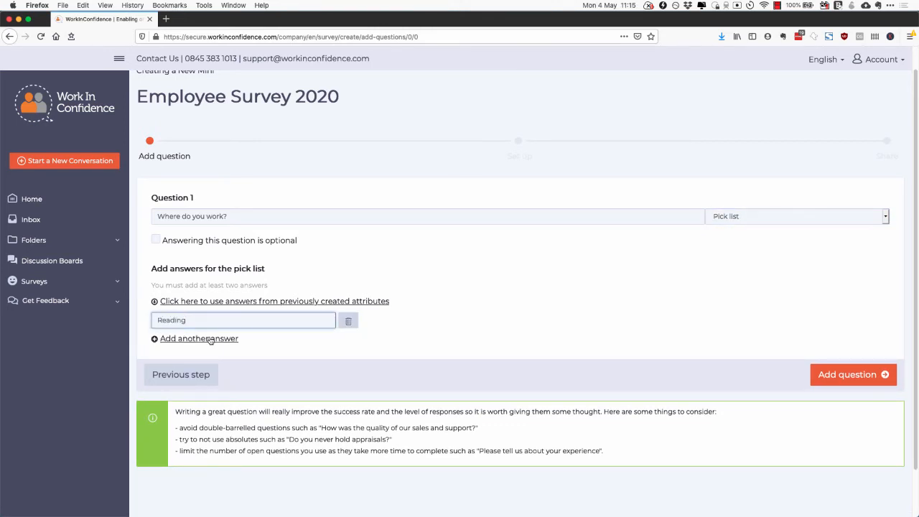
{"action": "left_click", "coordinate": [211, 340]}
{"action": "type", "text": "Oxford"}
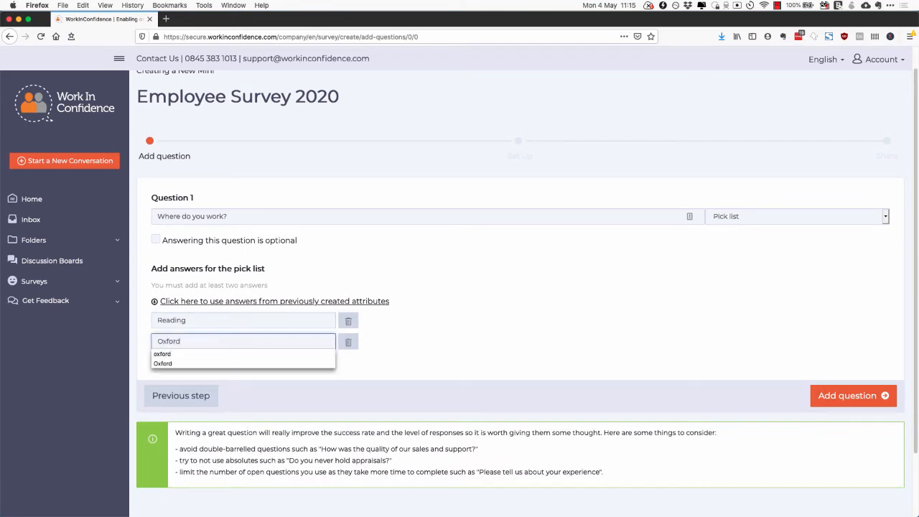
{"action": "left_click", "coordinate": [194, 363]}
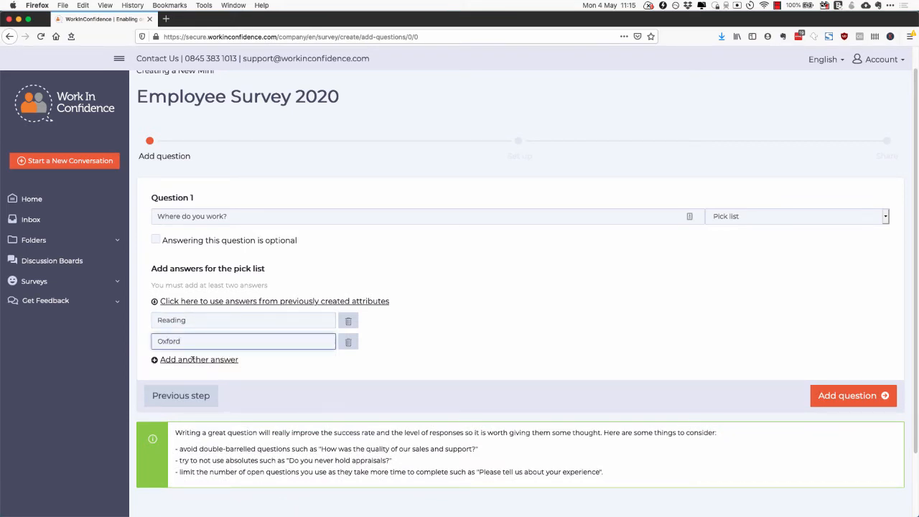
{"action": "left_click", "coordinate": [191, 361]}
{"action": "left_click", "coordinate": [191, 362]}
{"action": "type", "text": "Wantage"}
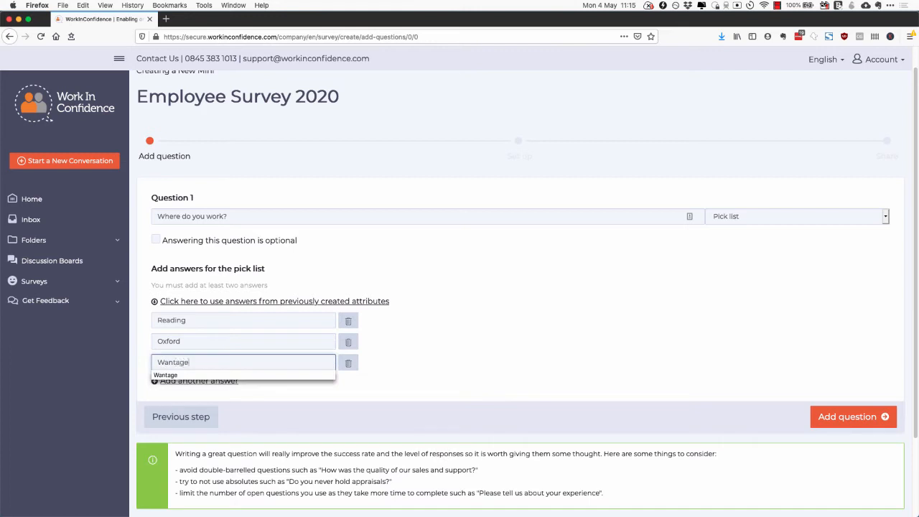
{"action": "left_click", "coordinate": [184, 373]}
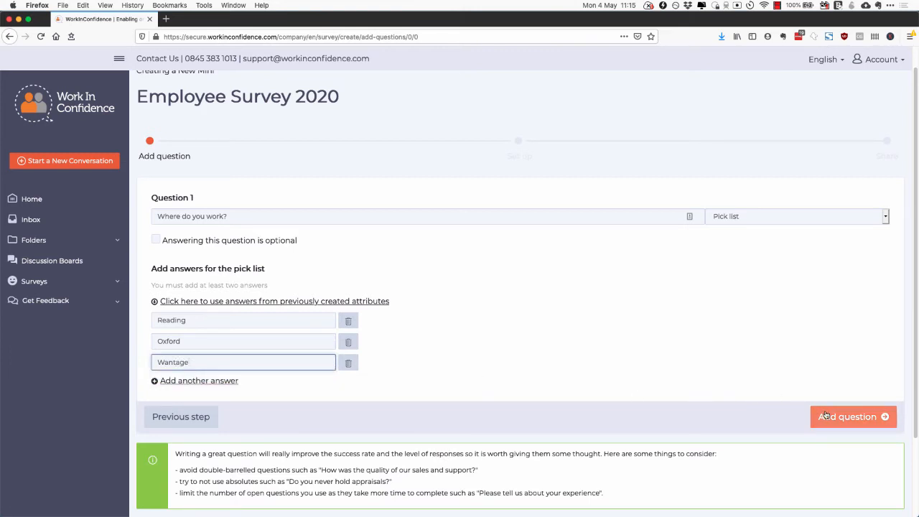
{"action": "left_click", "coordinate": [841, 418]}
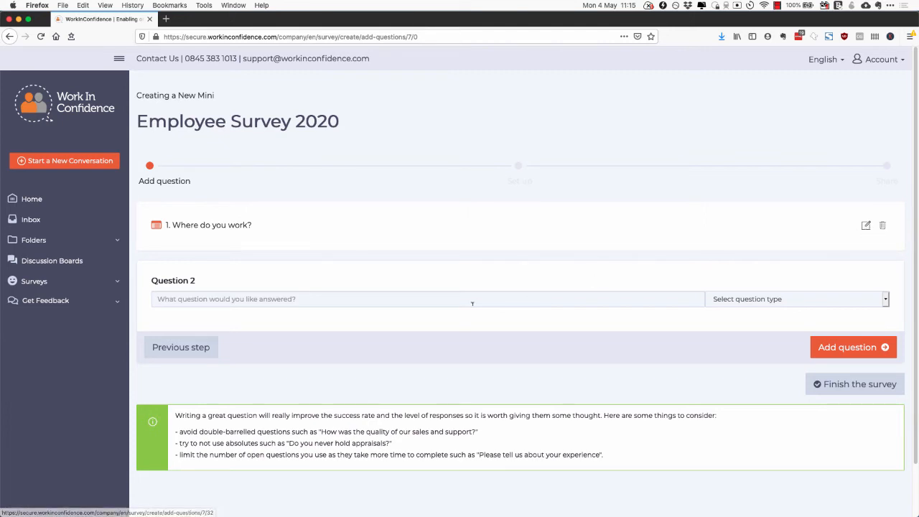
Step: Add question 2, "How was your day today?", as a Rating Scale question using the 5 Point Rating Scale
{"action": "left_click", "coordinate": [471, 299]}
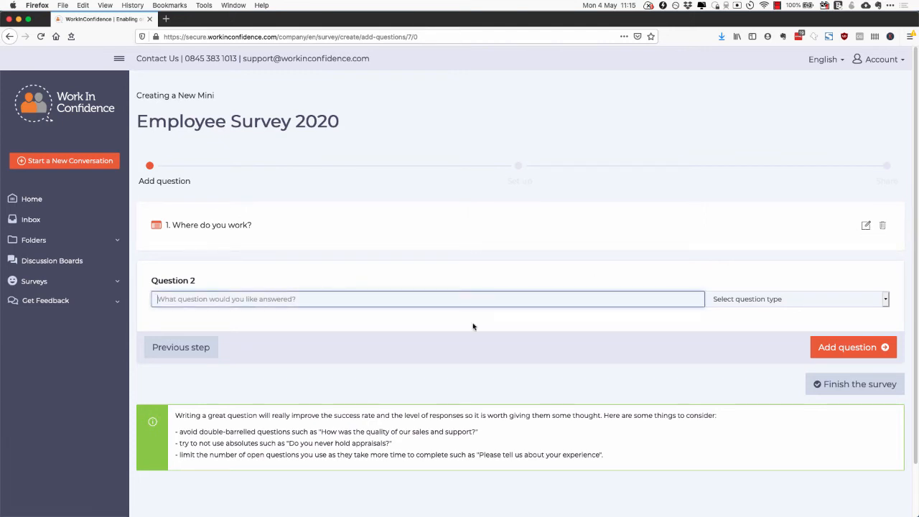
{"action": "type", "text": "How wasy"}
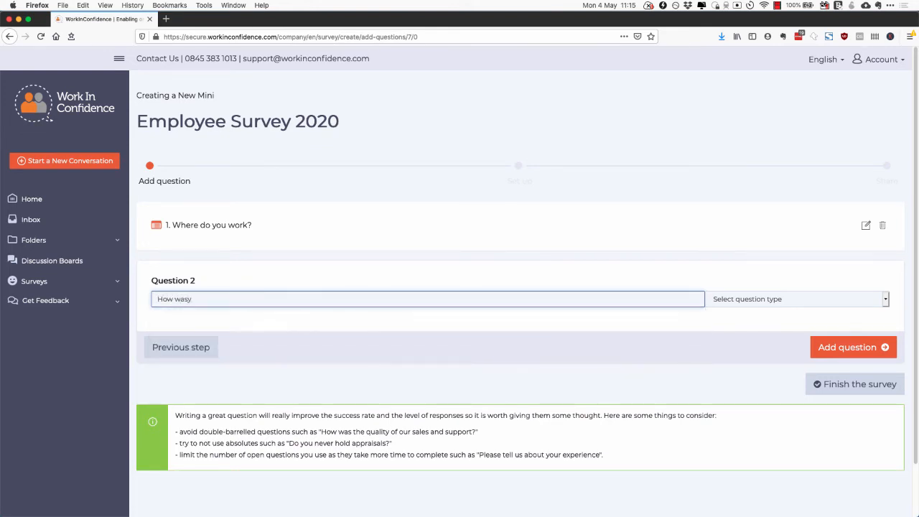
{"action": "key", "text": "BackSpace"}
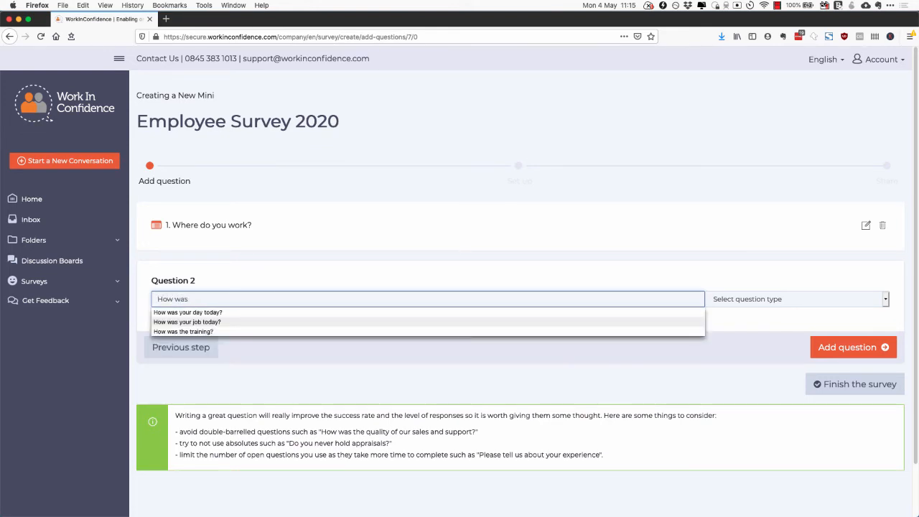
{"action": "left_click", "coordinate": [428, 313]}
{"action": "left_click", "coordinate": [728, 303]}
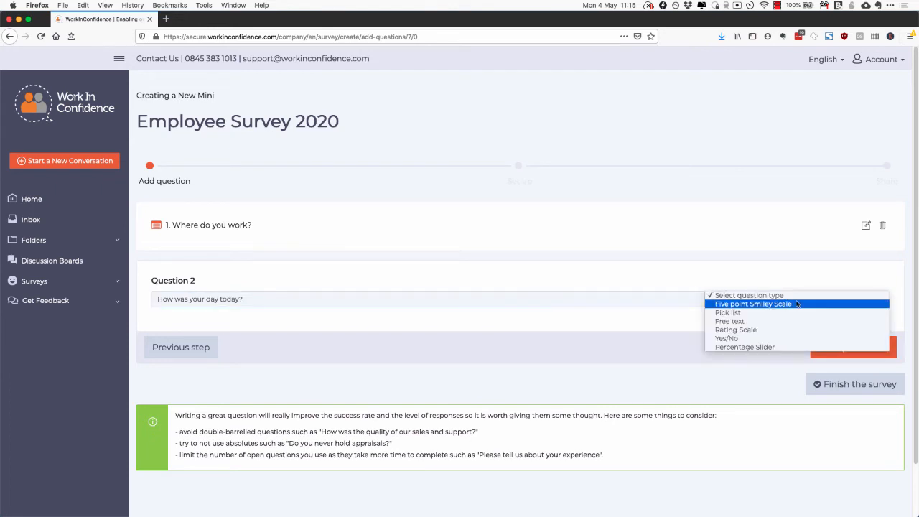
{"action": "left_click", "coordinate": [756, 331]}
{"action": "left_click", "coordinate": [227, 367]}
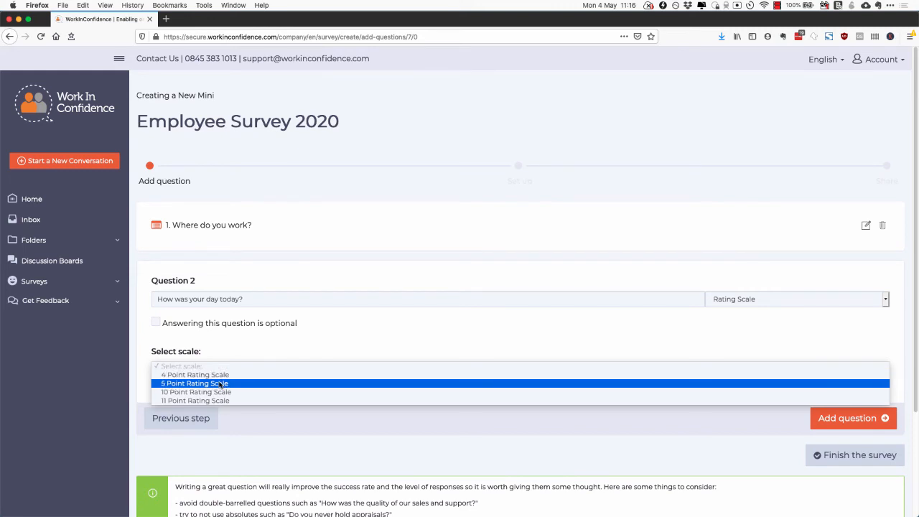
{"action": "left_click", "coordinate": [220, 384]}
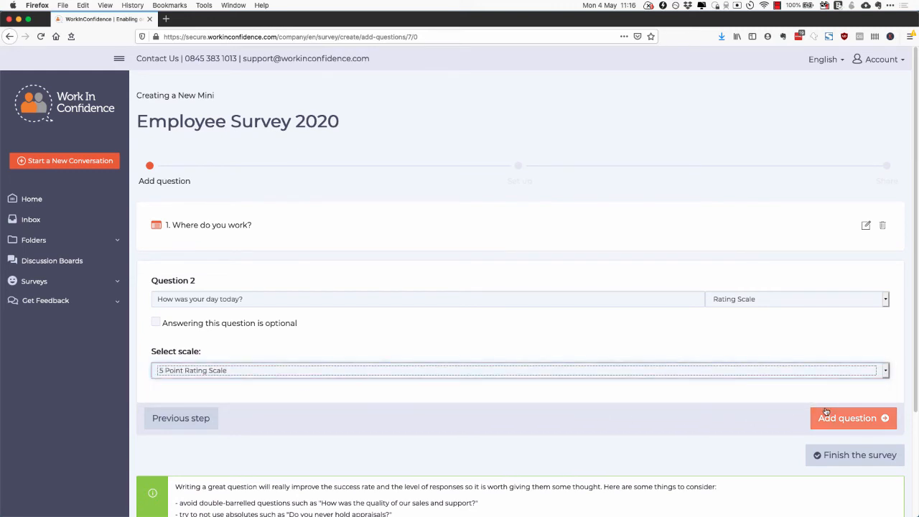
{"action": "left_click", "coordinate": [832, 420]}
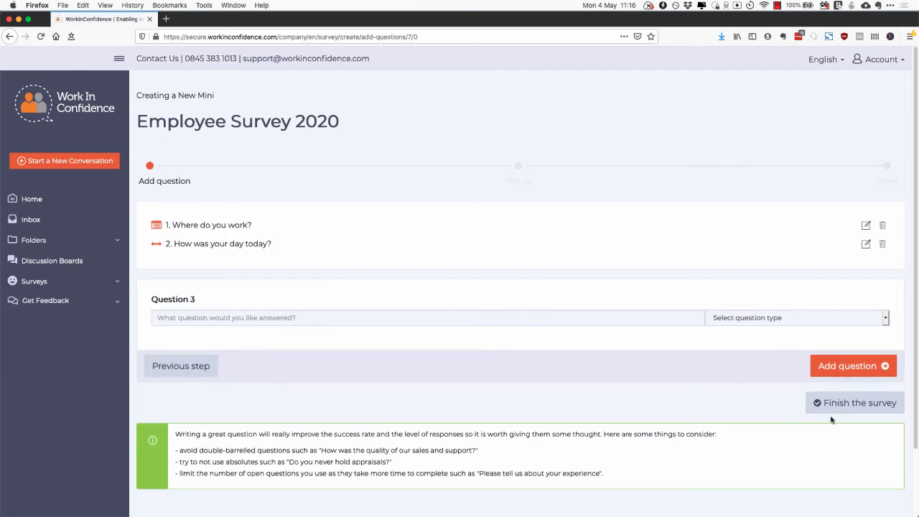
Step: Add "Why did you say that?" as question 3 with type Free text and optional answering, and finish the survey's questions
{"action": "left_click", "coordinate": [337, 318]}
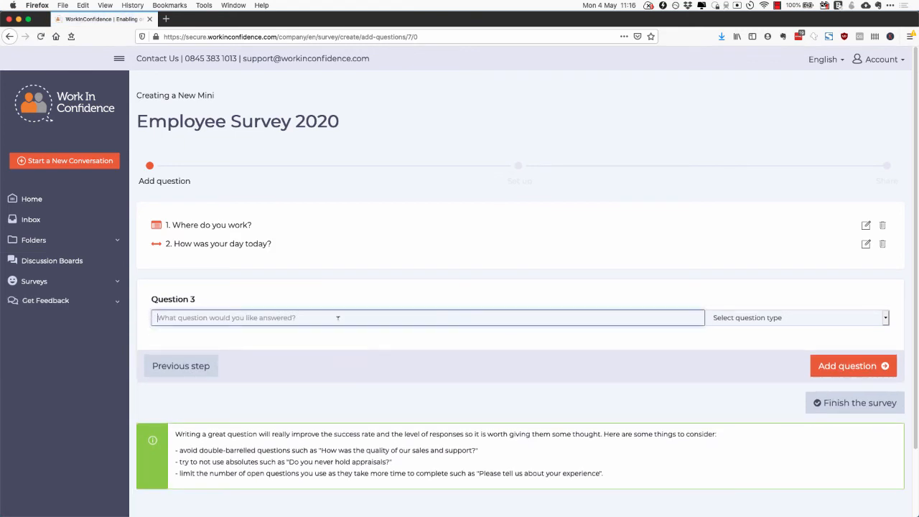
{"action": "type", "text": "Why did"}
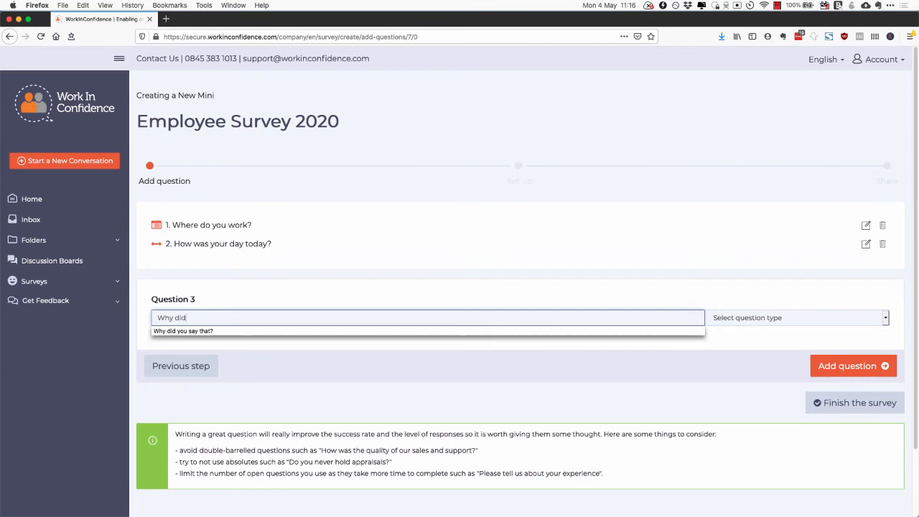
{"action": "left_click", "coordinate": [338, 330]}
{"action": "left_click", "coordinate": [755, 322]}
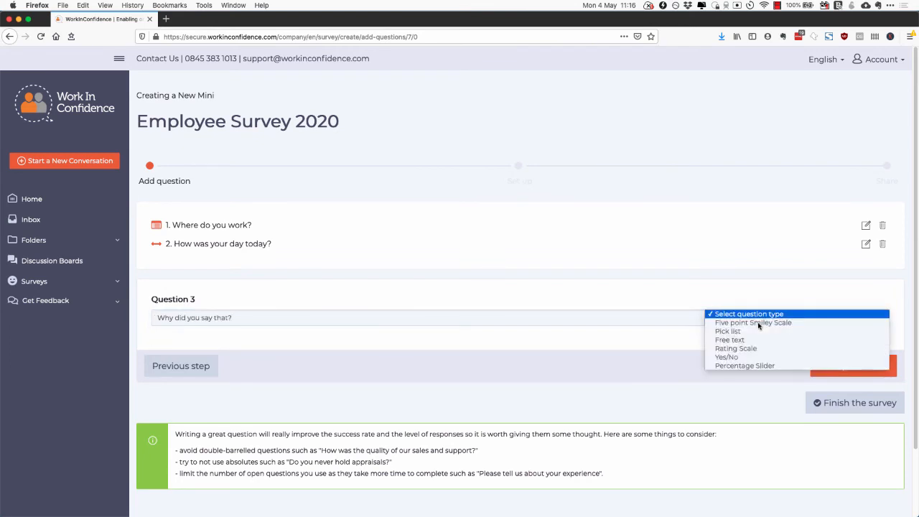
{"action": "left_click", "coordinate": [748, 340]}
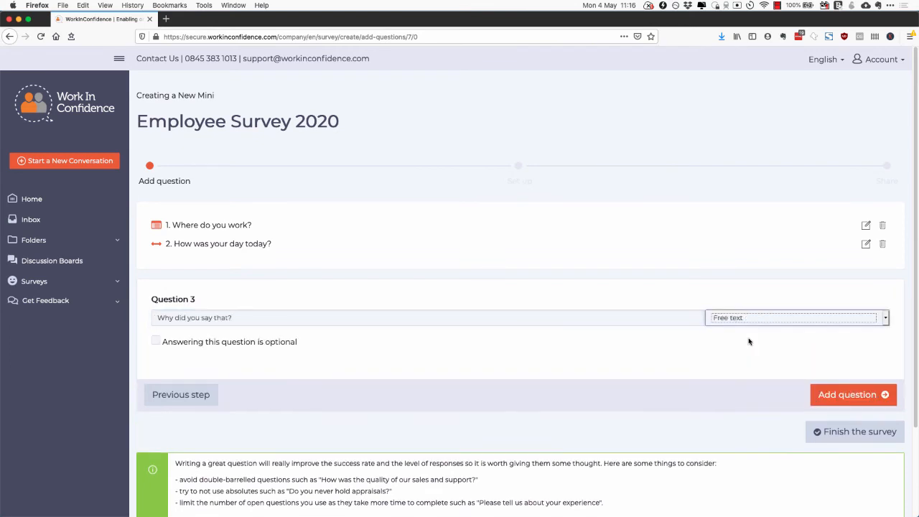
{"action": "left_click", "coordinate": [157, 342]}
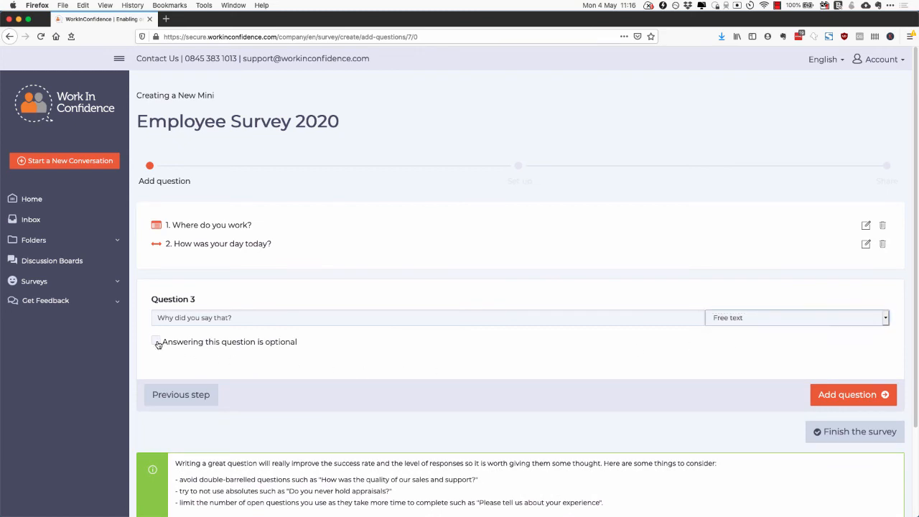
{"action": "left_click", "coordinate": [860, 402]}
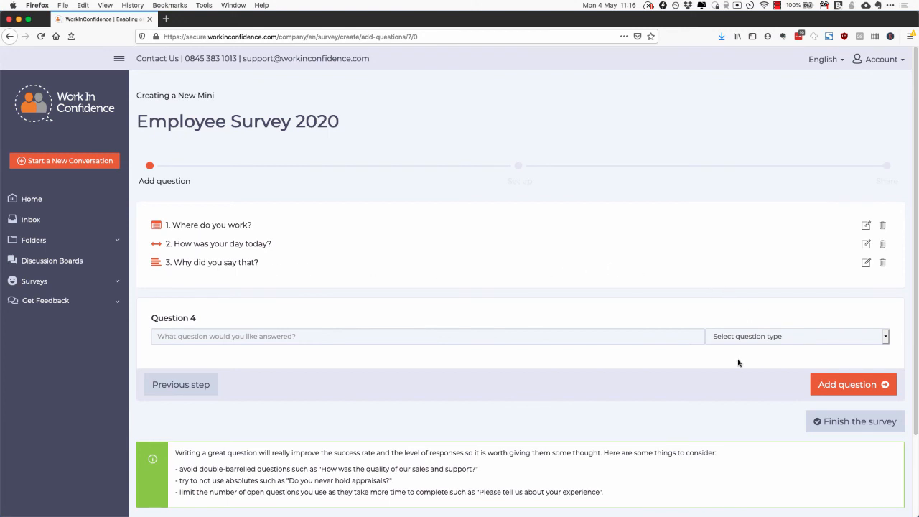
{"action": "left_click", "coordinate": [845, 425]}
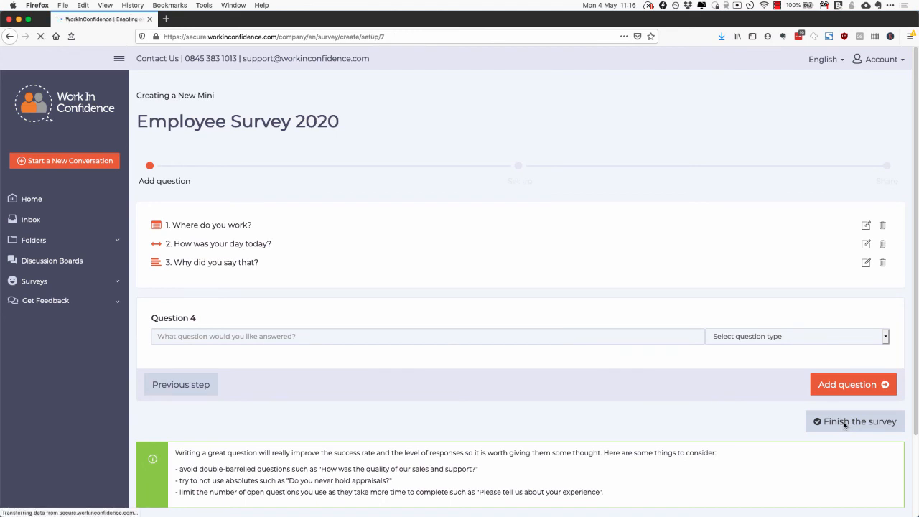